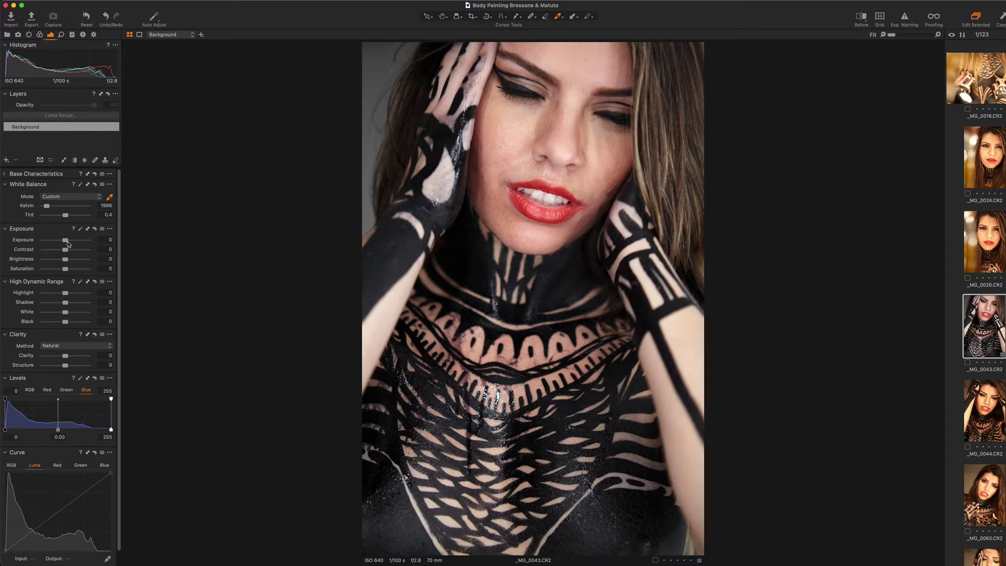
# - Set the photo's Exposure to -0.32, Contrast to -4, Brightness to 2 and Saturation to 4
pyautogui.moveTo(66, 242); pyautogui.dragTo(64, 242)
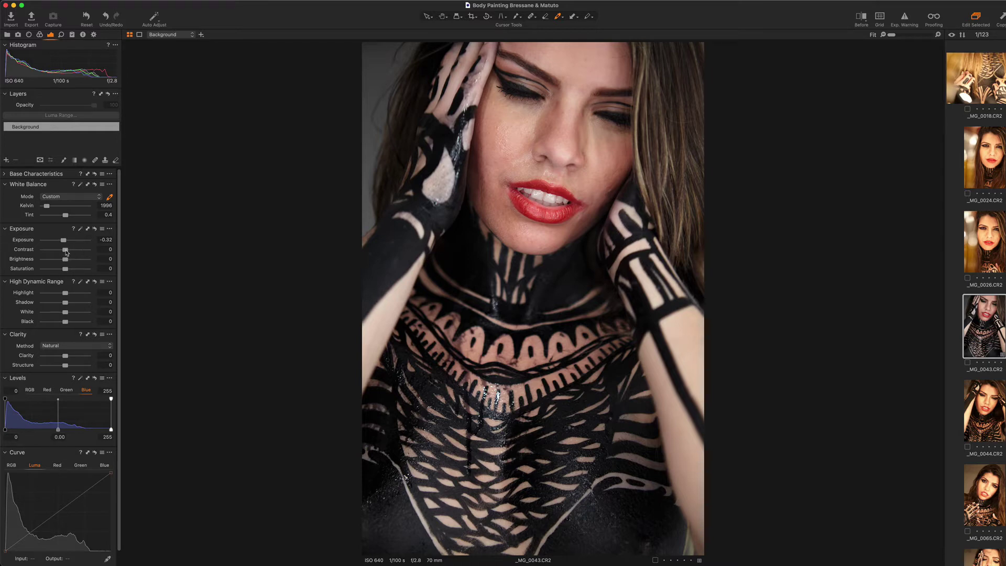
pyautogui.moveTo(64, 251)
pyautogui.mouseDown()
pyautogui.moveTo(41, 251)
pyautogui.moveTo(63, 258)
pyautogui.mouseUp()
pyautogui.moveTo(66, 260); pyautogui.dragTo(67, 260)
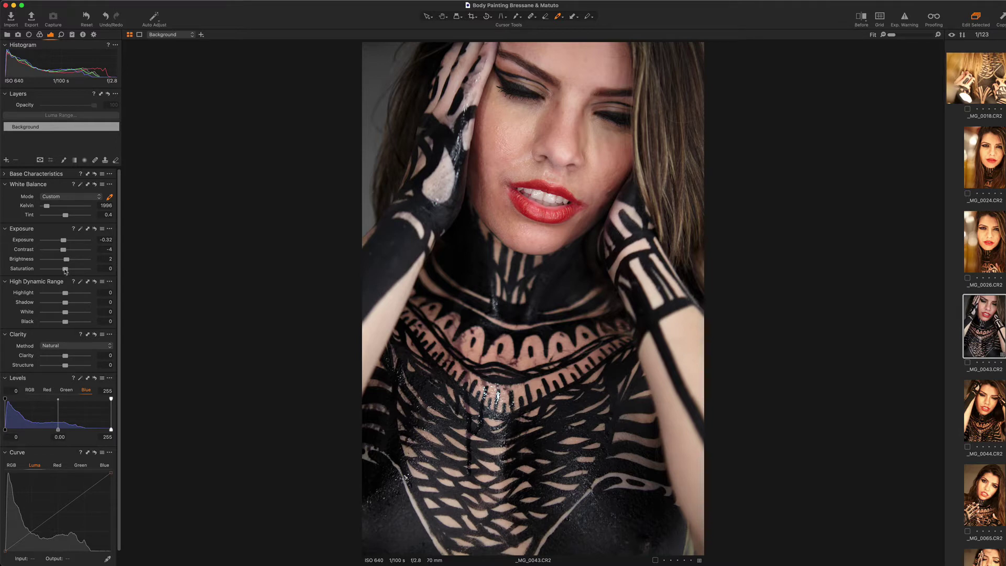
pyautogui.moveTo(67, 270); pyautogui.dragTo(66, 269)
# - Set the High Dynamic Range values to Highlight 11, Shadow 3, White 6 and Black 8
pyautogui.moveTo(65, 295)
pyautogui.mouseDown()
pyautogui.moveTo(42, 297)
pyautogui.moveTo(68, 301)
pyautogui.mouseUp()
pyautogui.moveTo(67, 301); pyautogui.dragTo(71, 305)
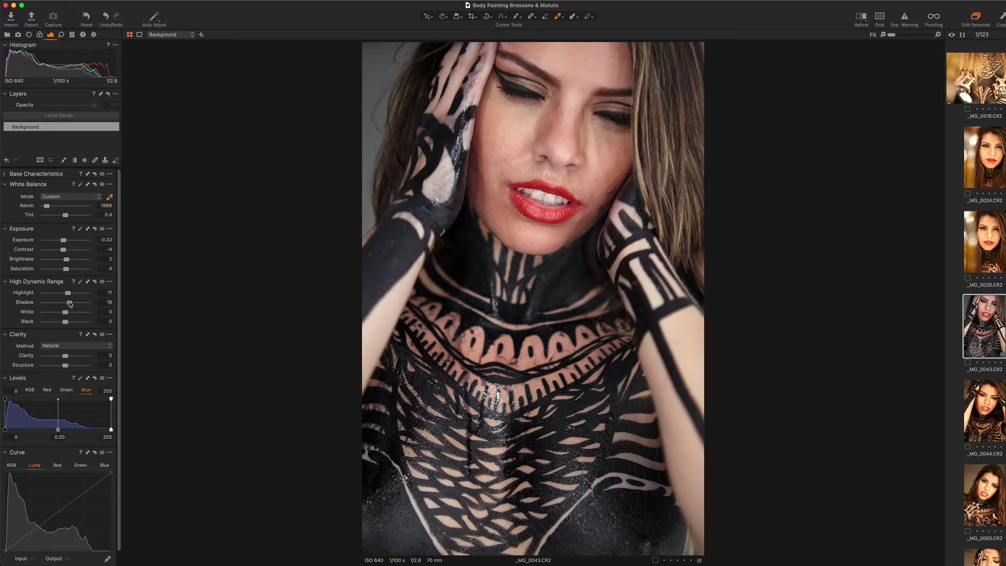
pyautogui.moveTo(69, 304)
pyautogui.mouseDown()
pyautogui.moveTo(51, 313)
pyautogui.moveTo(81, 314)
pyautogui.moveTo(60, 323)
pyautogui.moveTo(85, 323)
pyautogui.moveTo(67, 324)
pyautogui.mouseUp()
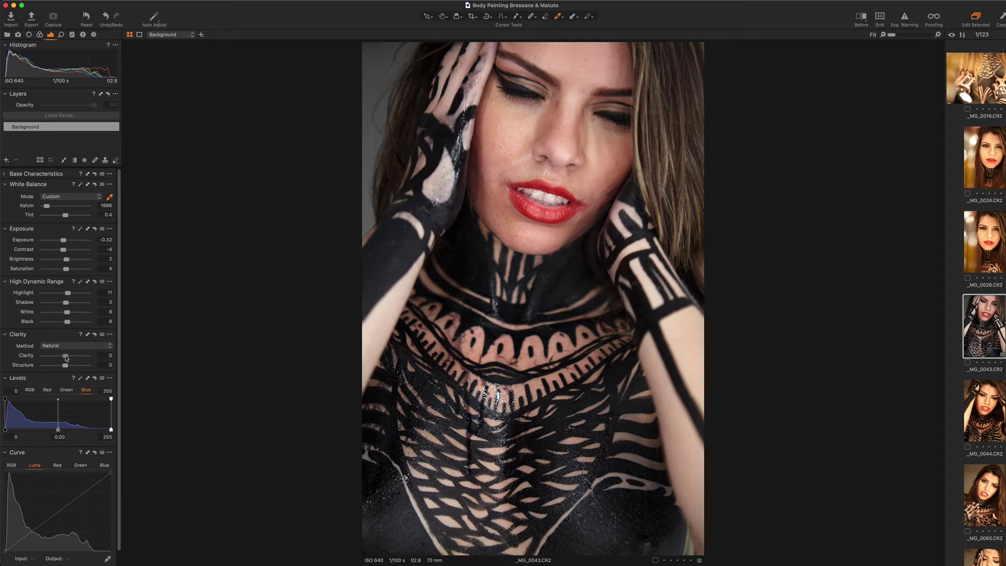
# - Set the Clarity method to Neutral with Clarity 8, and return Structure to 0 after trying a stronger value
pyautogui.moveTo(65, 356); pyautogui.dragTo(91, 357)
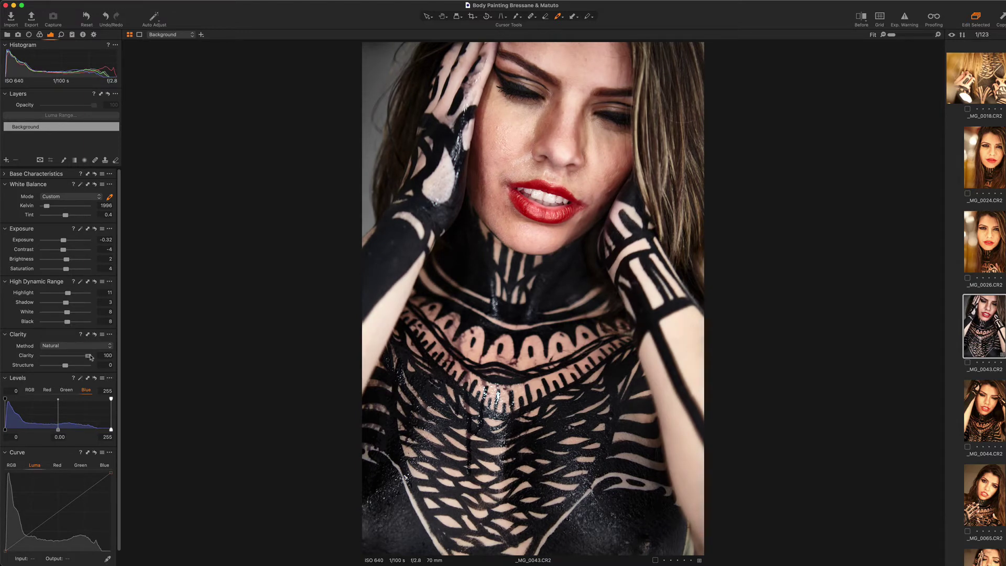
pyautogui.moveTo(91, 357); pyautogui.dragTo(69, 363)
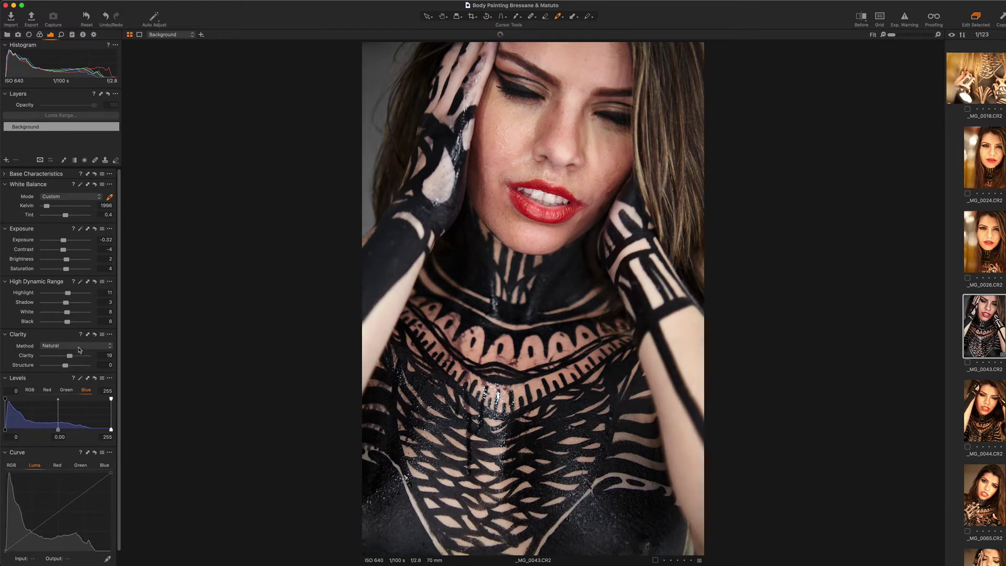
pyautogui.click(78, 348)
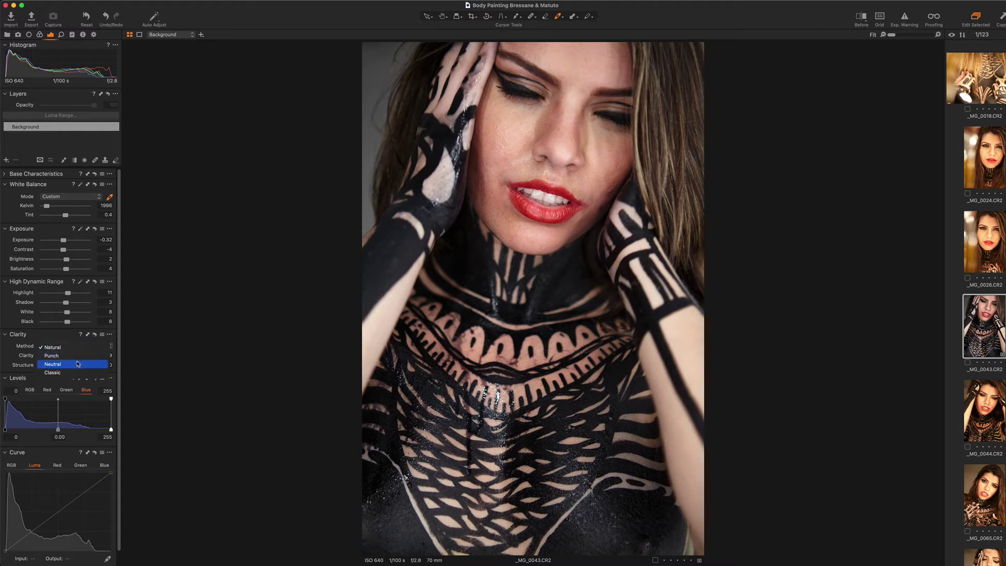
pyautogui.click(77, 364)
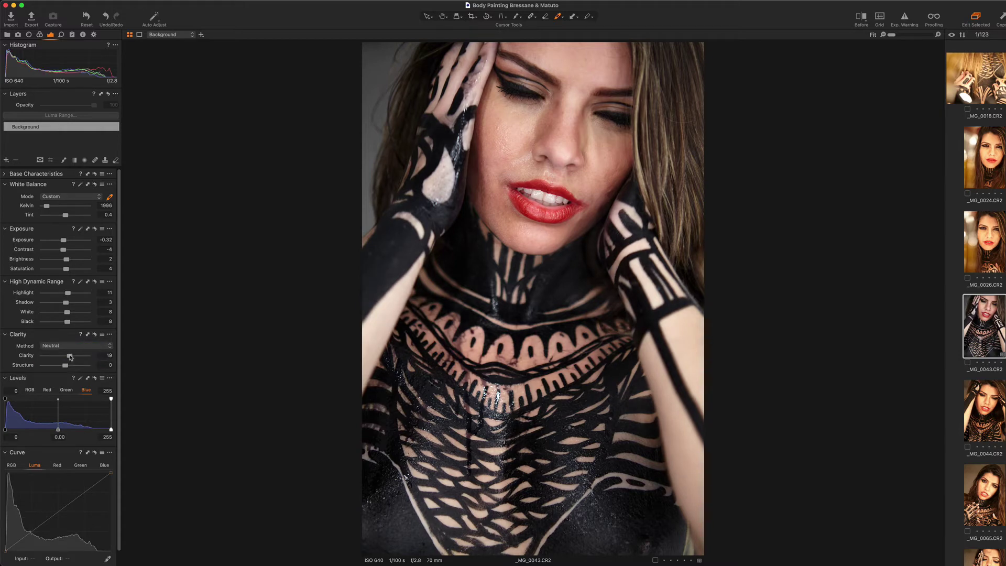
pyautogui.moveTo(69, 356); pyautogui.dragTo(68, 356)
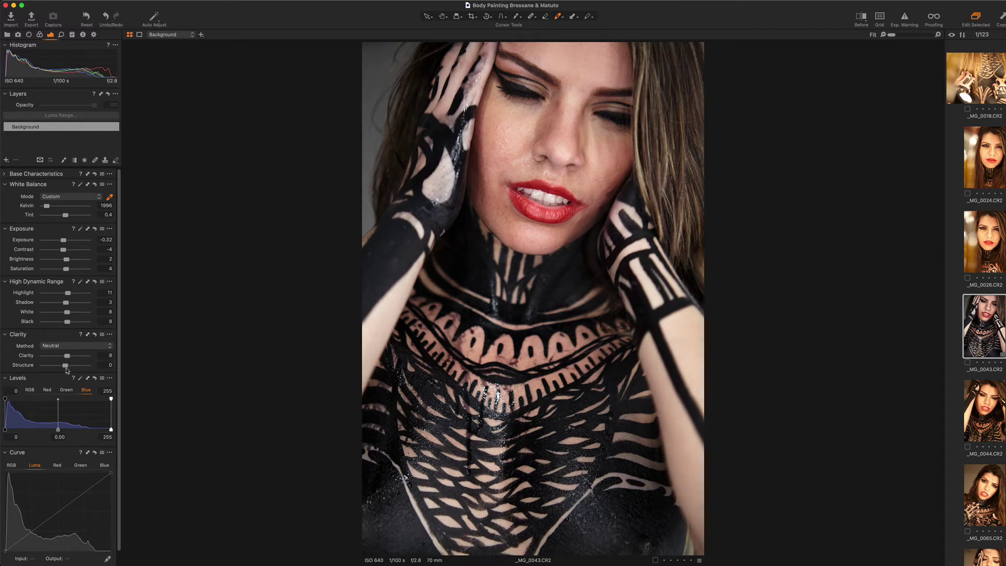
pyautogui.moveTo(65, 366)
pyautogui.mouseDown()
pyautogui.moveTo(85, 367)
pyautogui.moveTo(76, 368)
pyautogui.mouseUp()
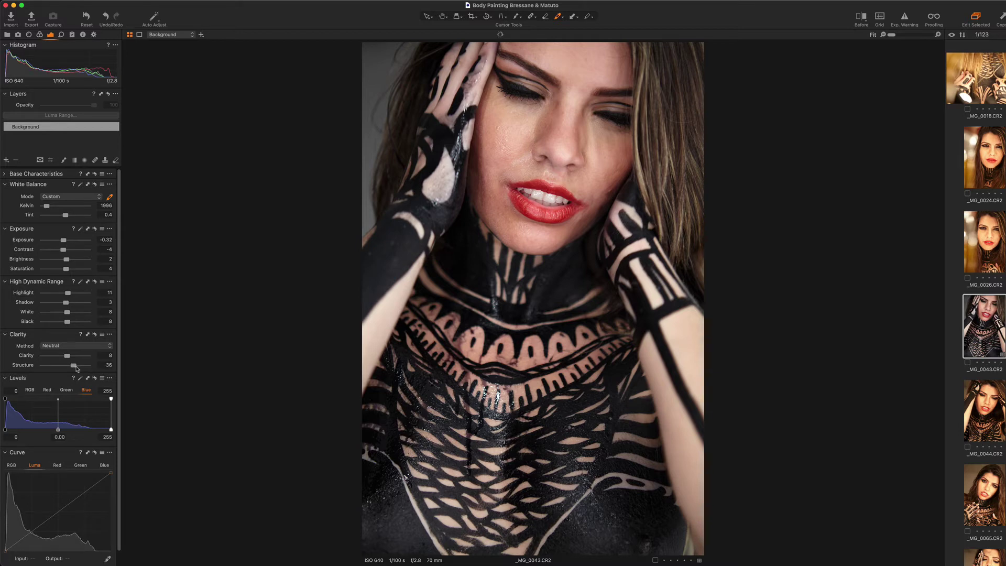
pyautogui.doubleClick(31, 365)
# - Check the individual Levels channels and raise the red channel's shadow input level to 6
pyautogui.click(67, 390)
pyautogui.click(49, 392)
pyautogui.click(30, 390)
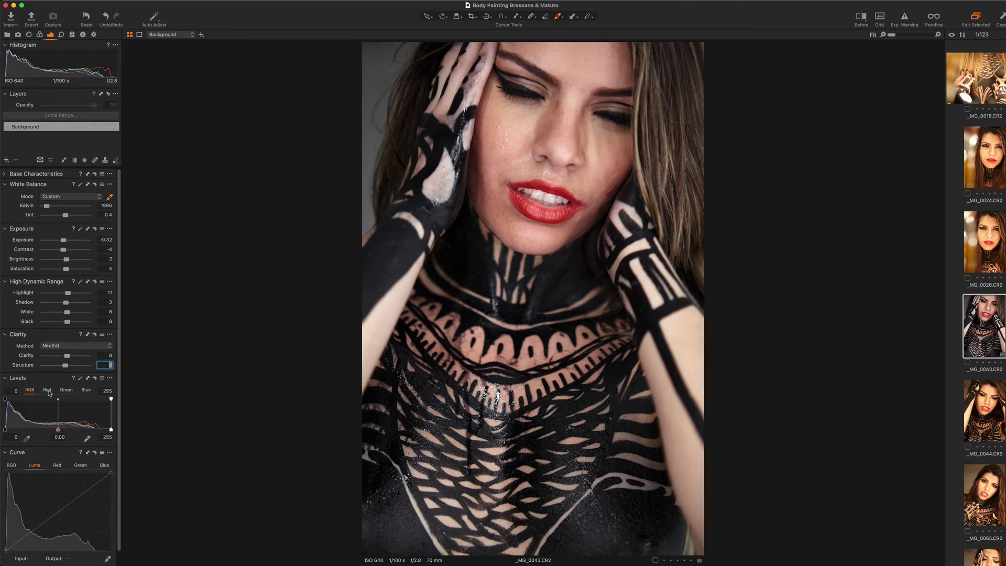
pyautogui.click(48, 392)
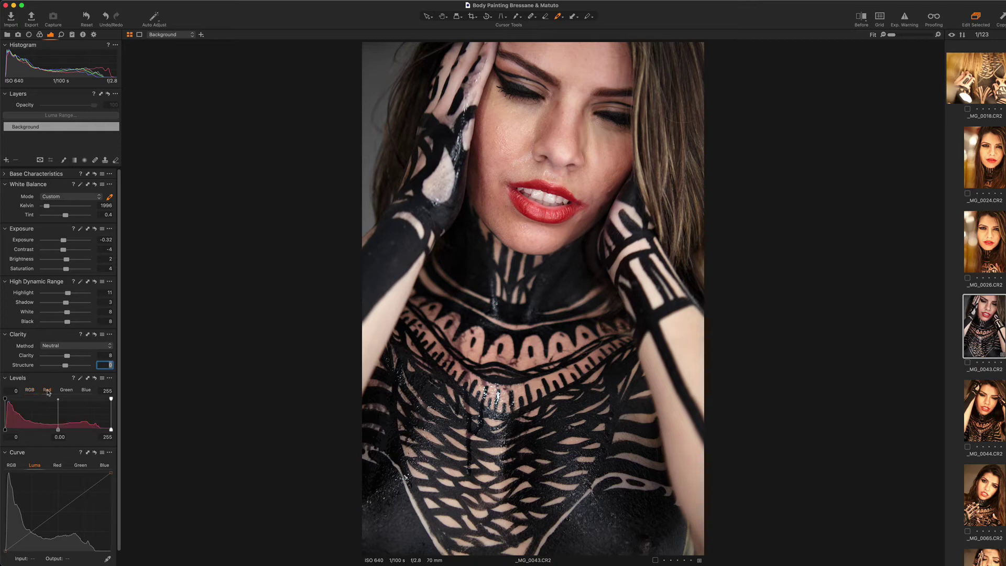
pyautogui.click(66, 392)
pyautogui.click(87, 391)
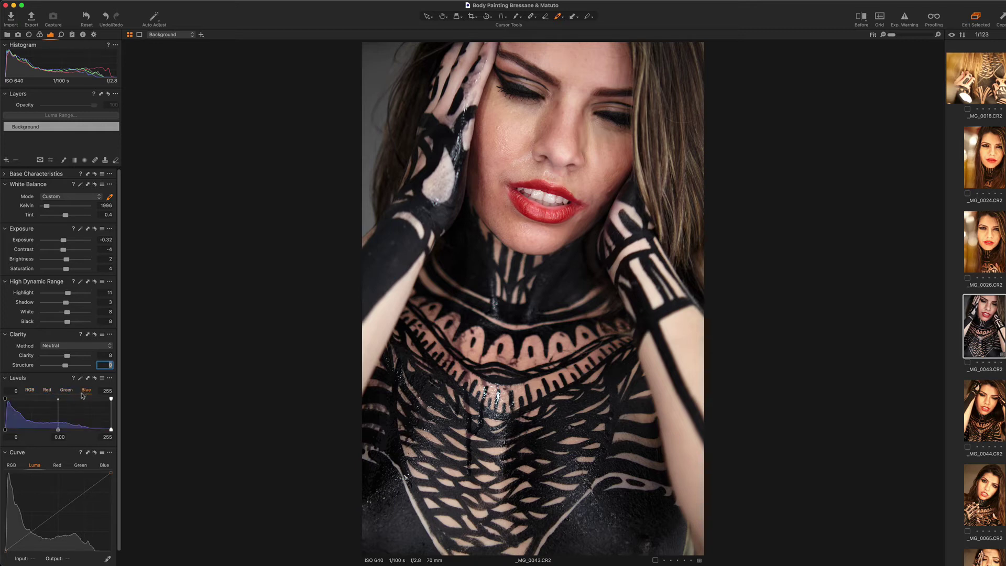
pyautogui.click(48, 391)
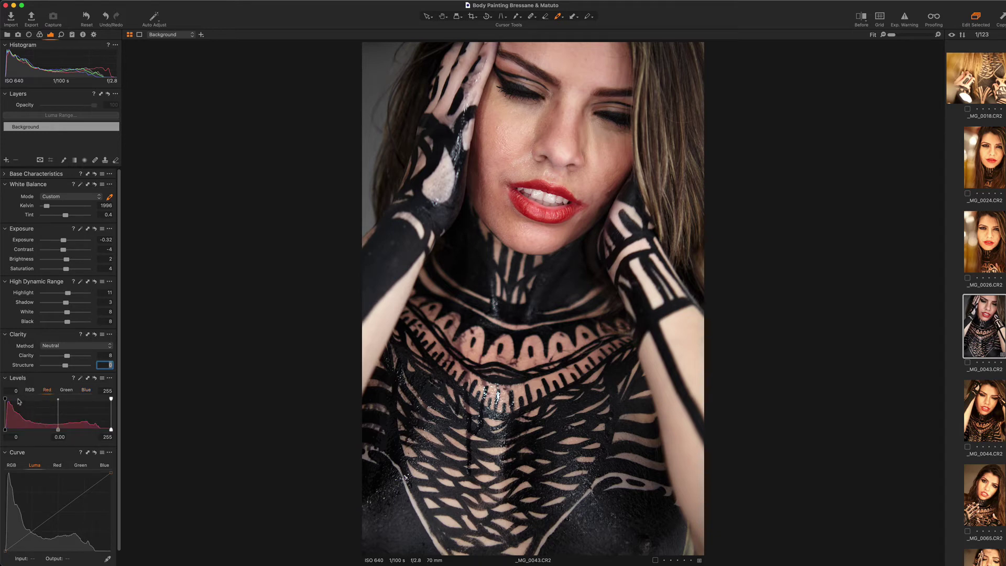
pyautogui.moveTo(6, 400); pyautogui.dragTo(121, 436)
pyautogui.moveTo(111, 399)
pyautogui.mouseDown()
pyautogui.moveTo(98, 401)
pyautogui.moveTo(117, 402)
pyautogui.mouseUp()
pyautogui.moveTo(5, 400); pyautogui.dragTo(7, 401)
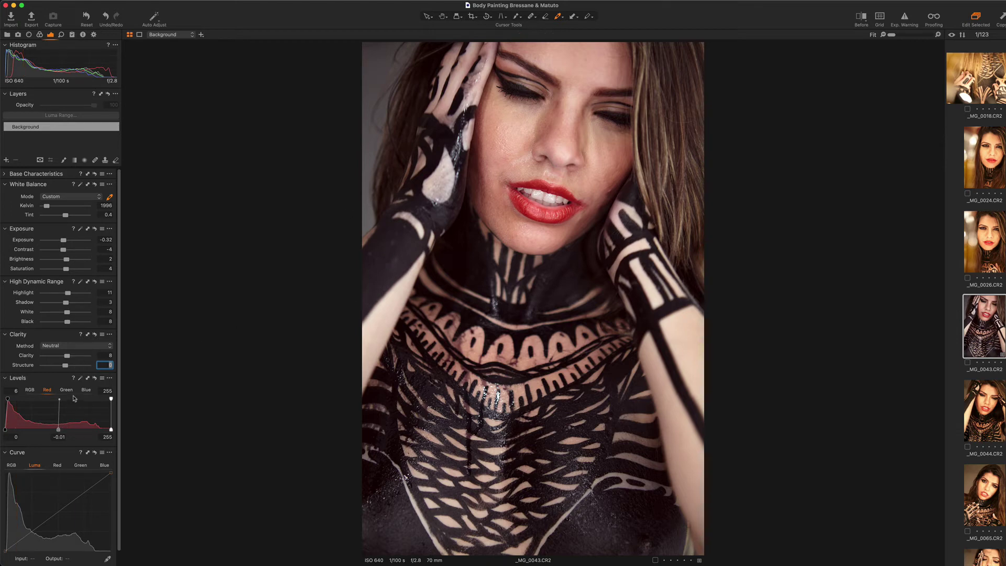
# - Raise the blue channel's shadow input level to 5 in Levels and fine-tune its midtone point
pyautogui.click(86, 390)
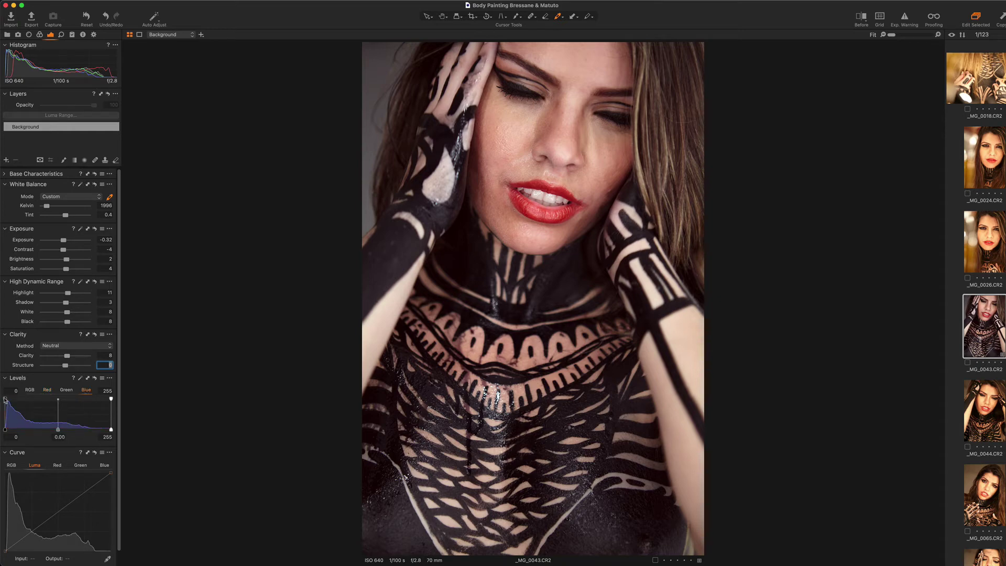
pyautogui.moveTo(4, 399); pyautogui.dragTo(7, 399)
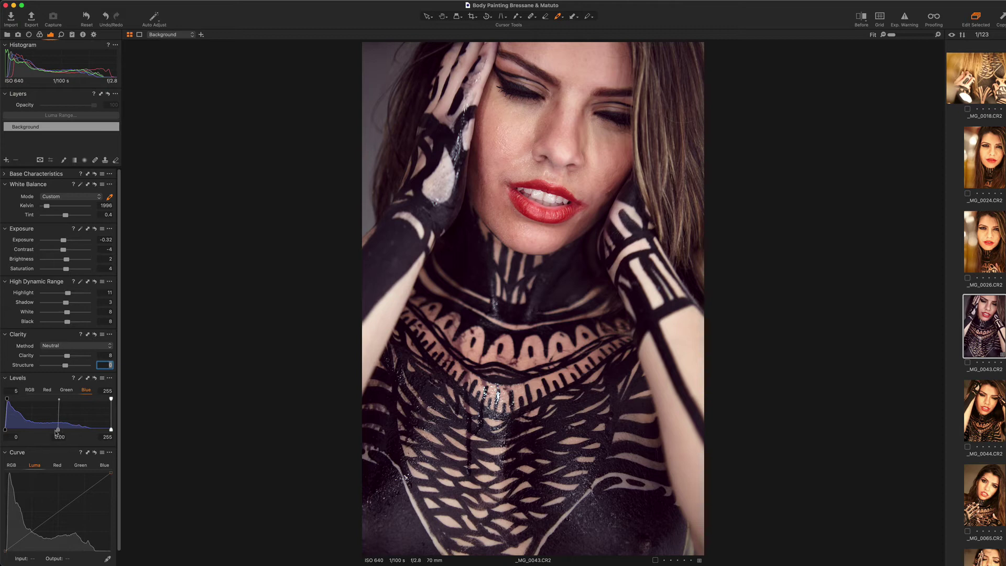
pyautogui.moveTo(58, 431); pyautogui.dragTo(60, 430)
# - Set the green channel's input levels to 2 for shadows and 249 for highlights in Levels
pyautogui.click(66, 390)
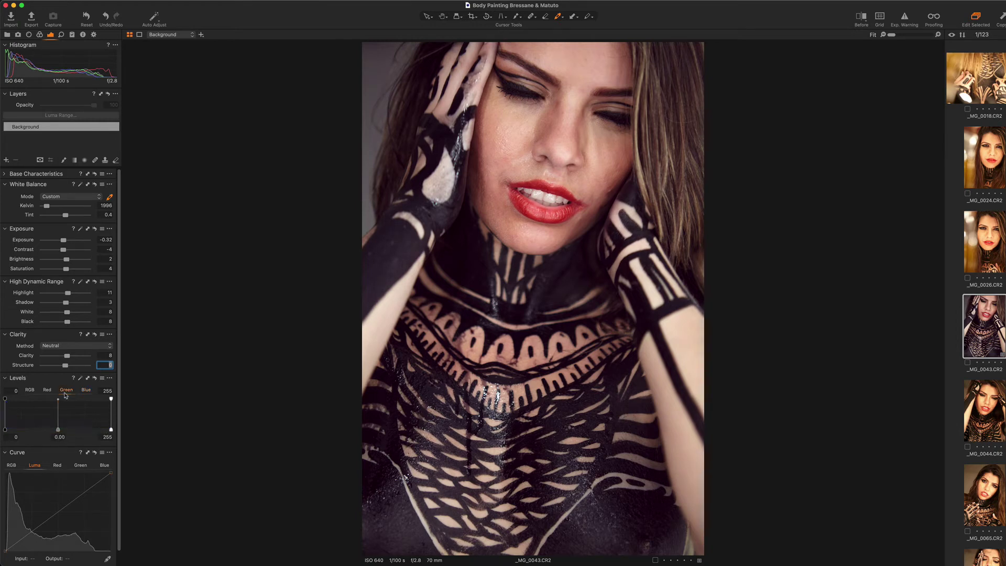
pyautogui.moveTo(6, 398); pyautogui.dragTo(5, 399)
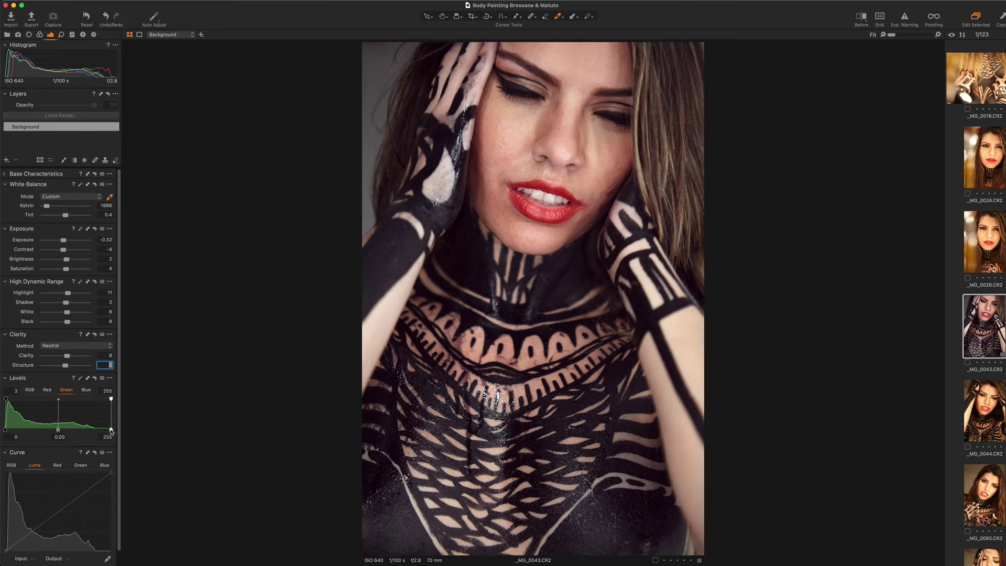
pyautogui.moveTo(111, 431); pyautogui.dragTo(132, 436)
pyautogui.moveTo(111, 399); pyautogui.dragTo(109, 399)
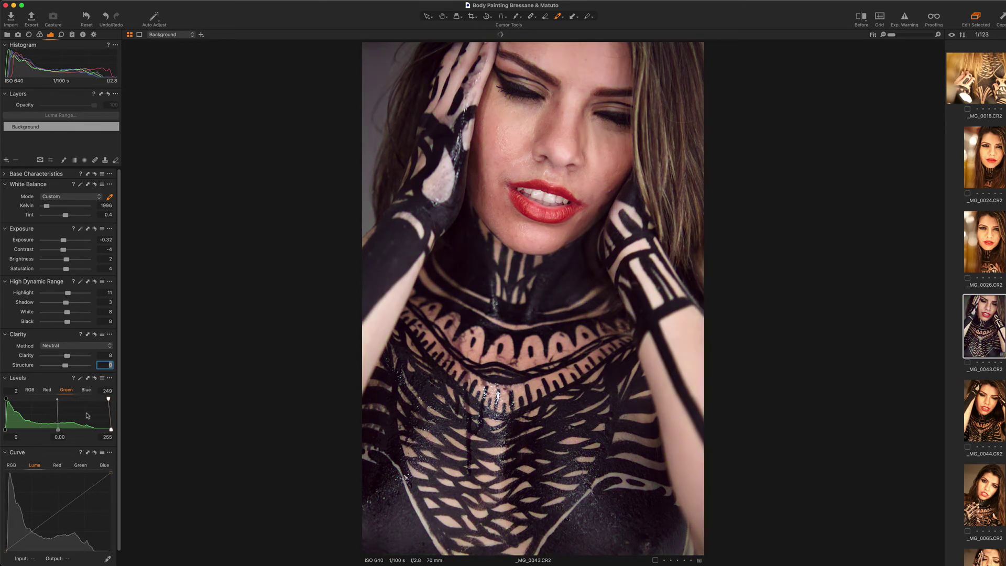
pyautogui.moveTo(58, 430); pyautogui.dragTo(58, 431)
# - Sample the gray backdrop's magenta tone in the basic Color Editor and set its Hue to -1.1 and Saturation to -62.7
pyautogui.scroll(-1, 64, 446)
pyautogui.click(39, 34)
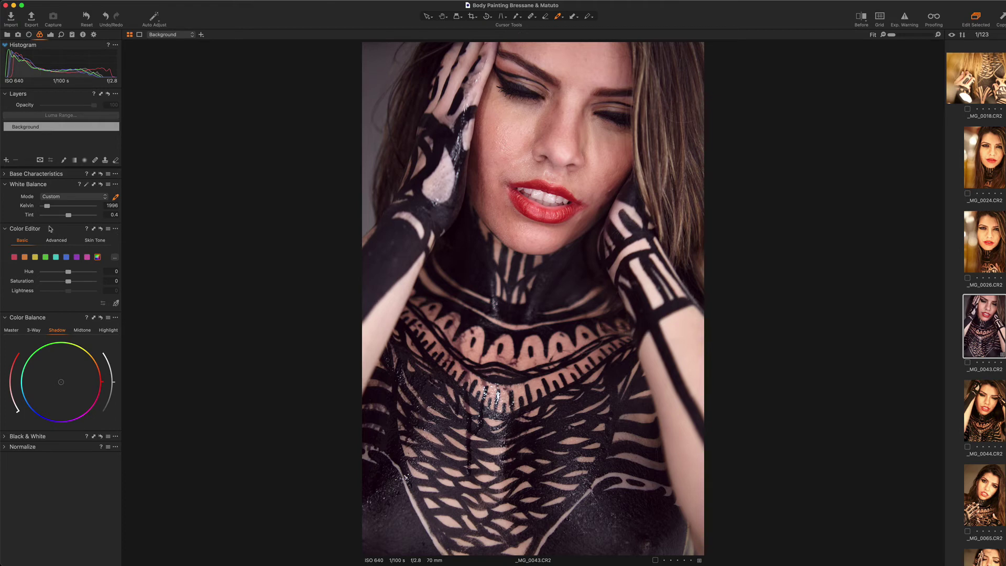
pyautogui.click(115, 304)
pyautogui.click(377, 67)
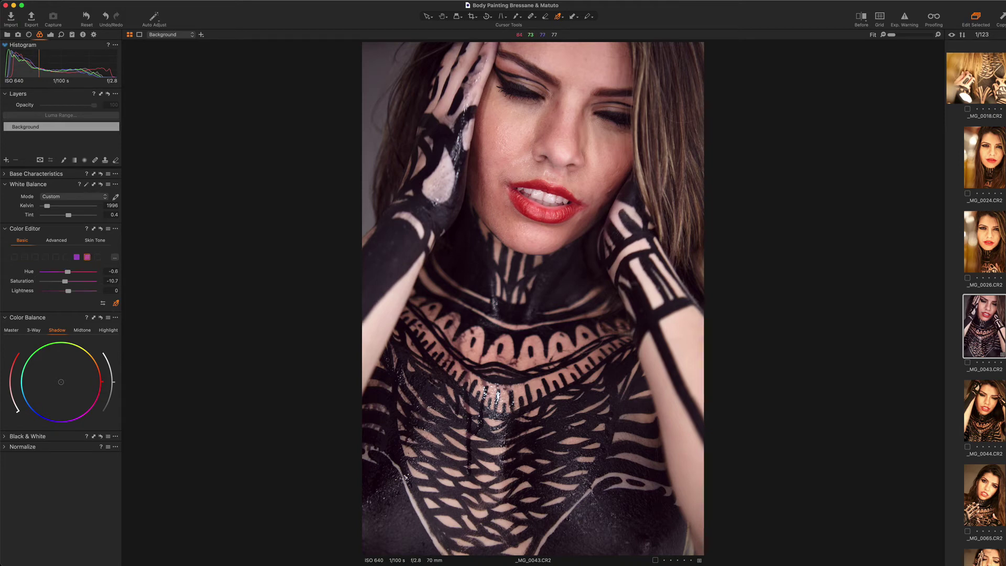
pyautogui.moveTo(377, 67); pyautogui.dragTo(330, 67)
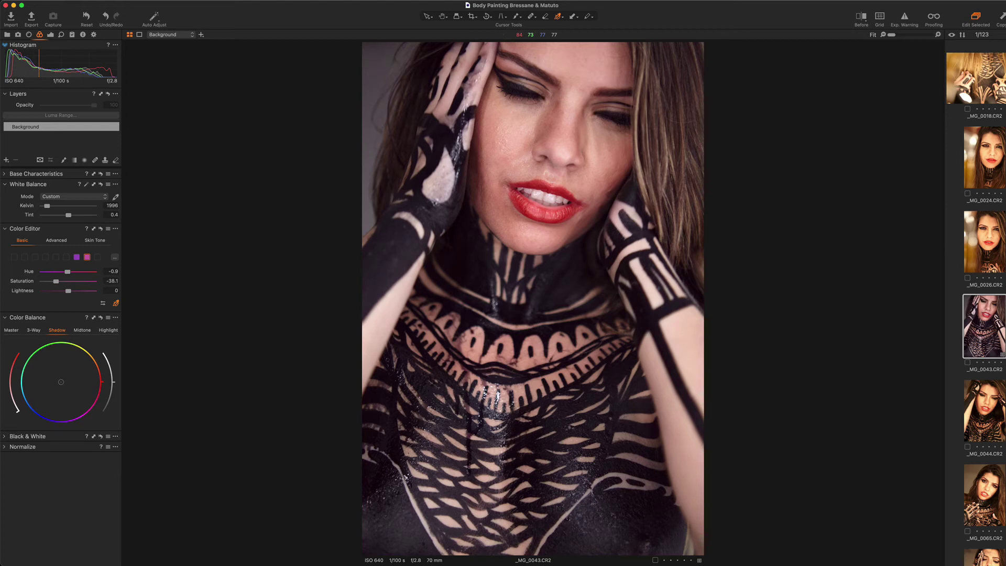
pyautogui.moveTo(67, 285); pyautogui.dragTo(49, 275)
pyautogui.moveTo(48, 281); pyautogui.dragTo(48, 280)
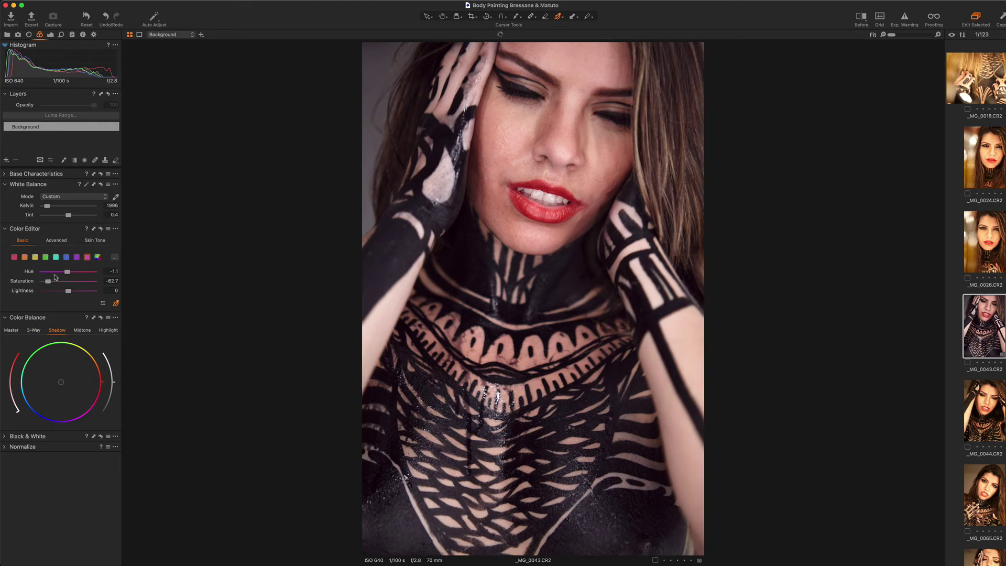
pyautogui.click(98, 256)
# - Tint the shadows toward cyan-blue in Color Balance and compare the edit with the original photo
pyautogui.moveTo(62, 383); pyautogui.dragTo(48, 383)
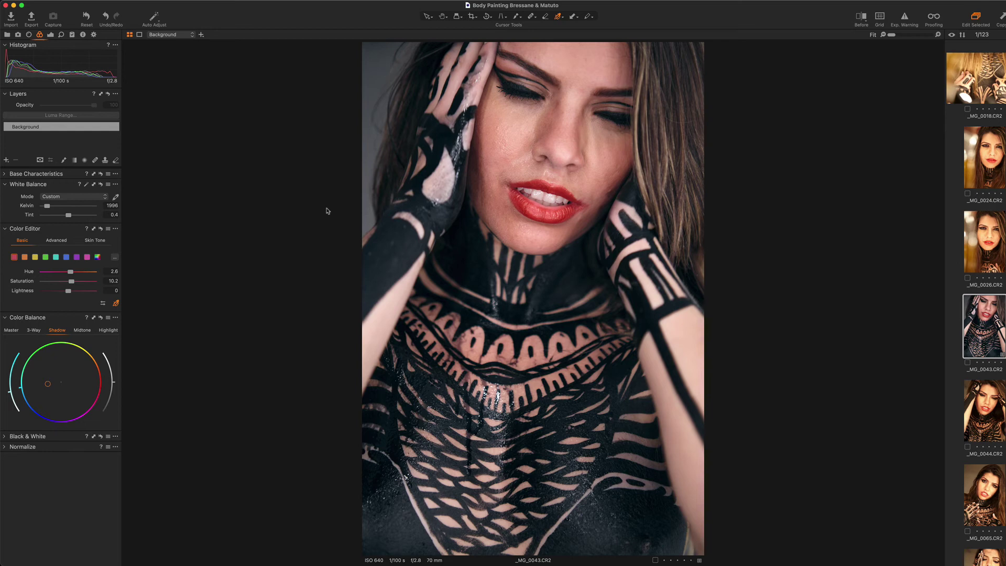
pyautogui.press('y')
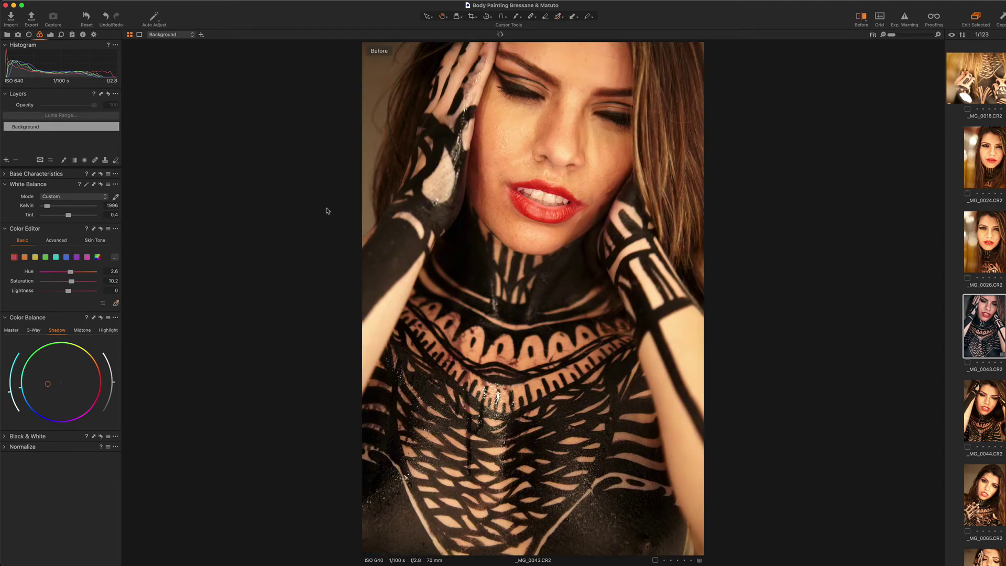
pyautogui.press('y')
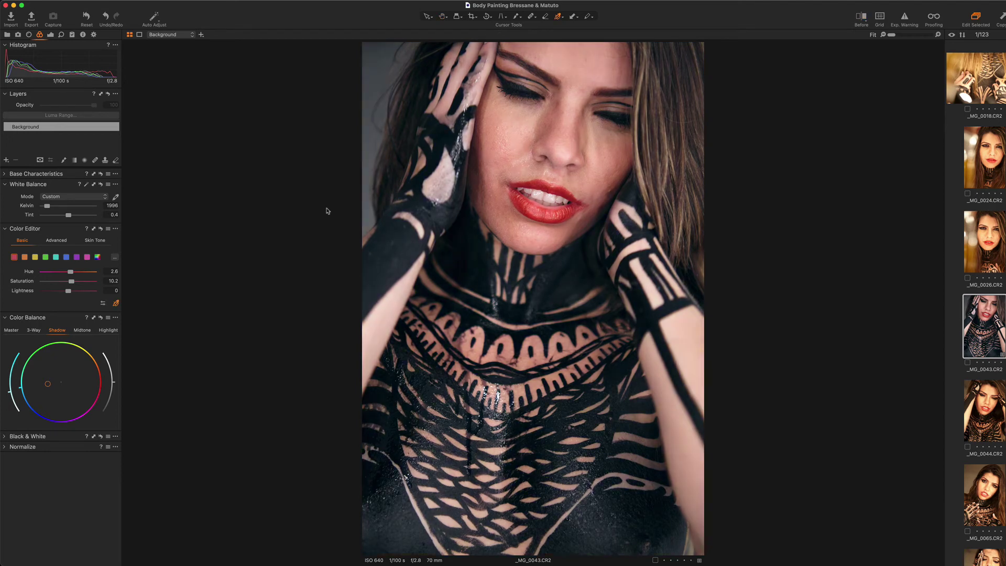
pyautogui.press('y')
pyautogui.press('y')
# - Tint the midtones toward blue in Color Balance and fine-tune their tint strength and lightness
pyautogui.click(82, 330)
pyautogui.moveTo(61, 382); pyautogui.dragTo(53, 392)
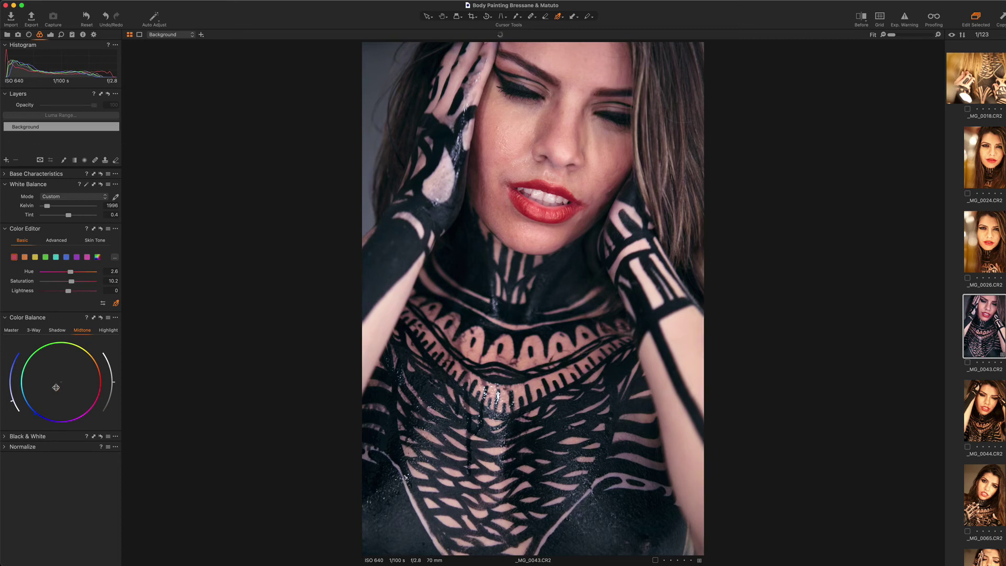
pyautogui.moveTo(55, 386); pyautogui.dragTo(56, 389)
pyautogui.moveTo(13, 403)
pyautogui.mouseDown()
pyautogui.moveTo(11, 352)
pyautogui.moveTo(17, 400)
pyautogui.moveTo(10, 361)
pyautogui.moveTo(13, 401)
pyautogui.moveTo(9, 391)
pyautogui.mouseUp()
pyautogui.moveTo(110, 386); pyautogui.dragTo(114, 392)
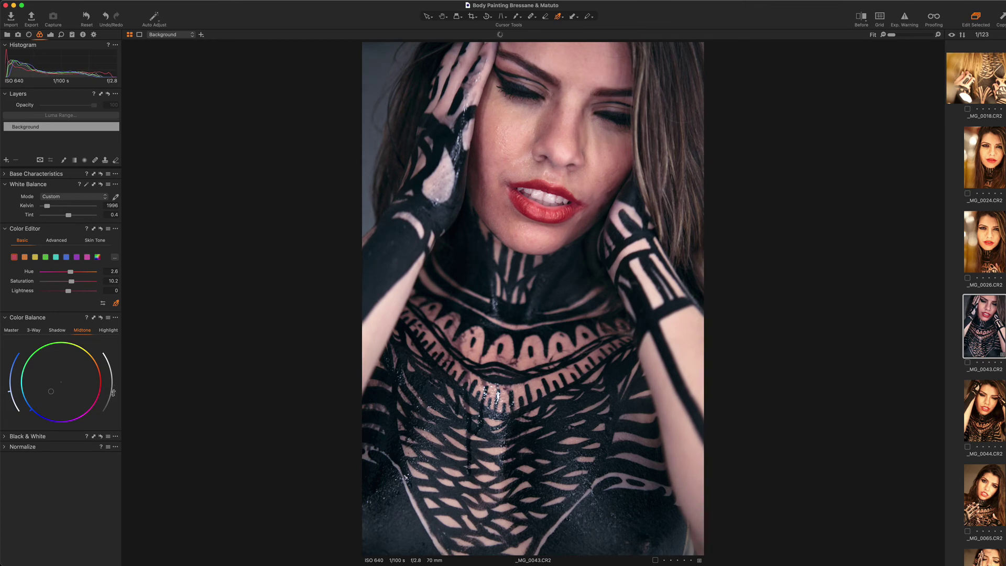
# - Try a Color Balance tint on the highlights, return it to neutral and compare the edit with the original photo
pyautogui.click(108, 330)
pyautogui.moveTo(84, 370); pyautogui.dragTo(61, 386)
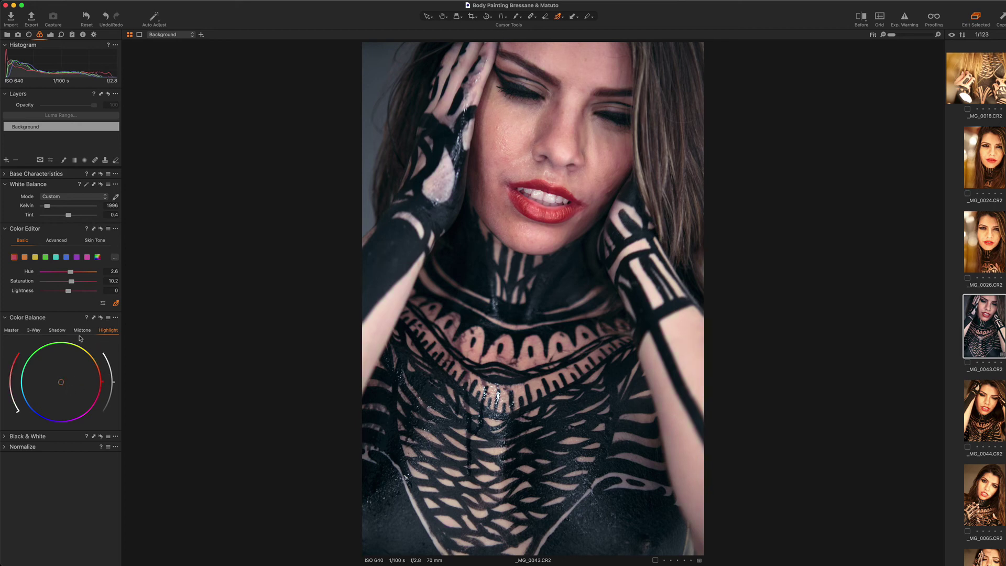
pyautogui.press('y')
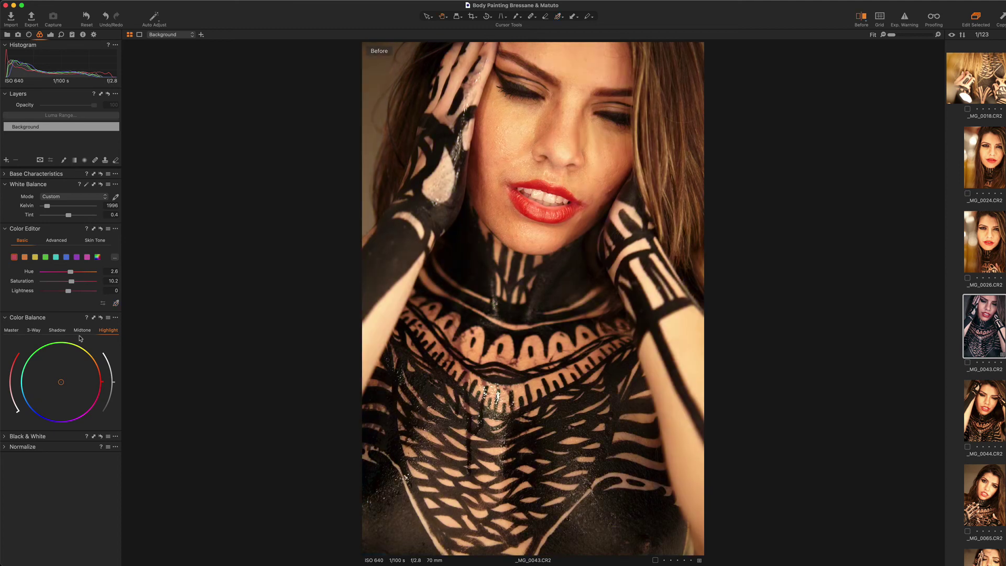
pyautogui.press('y')
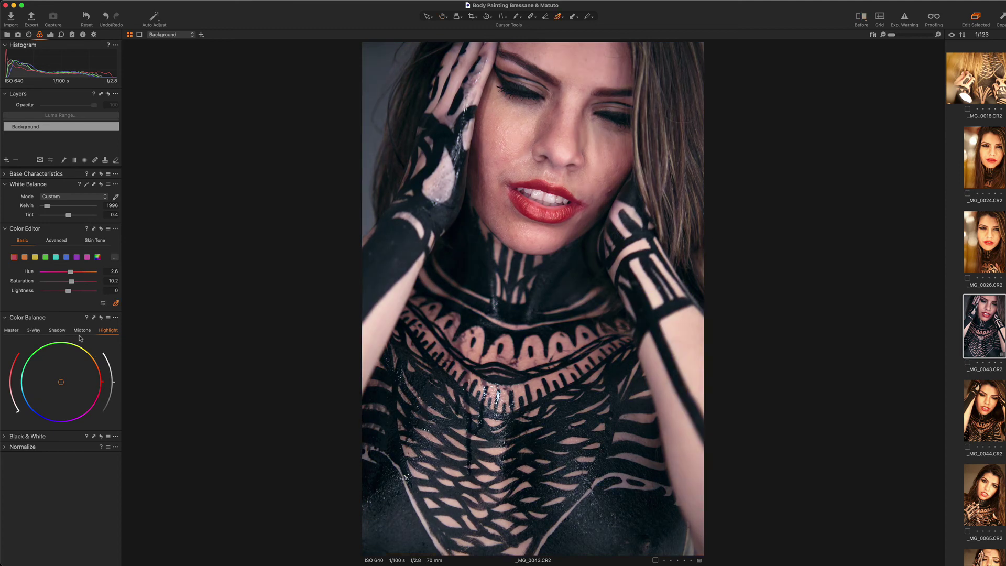
pyautogui.press('y')
pyautogui.press('y')
# - Start saving the adjustments as a user style, excluding Exposure and White Balance from it
pyautogui.click(72, 34)
pyautogui.click(116, 45)
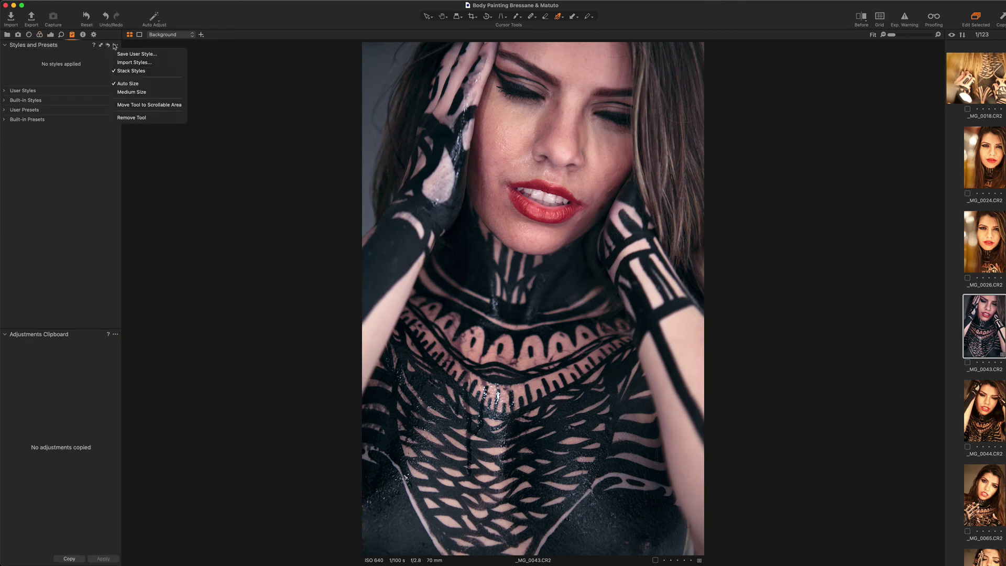
pyautogui.click(122, 54)
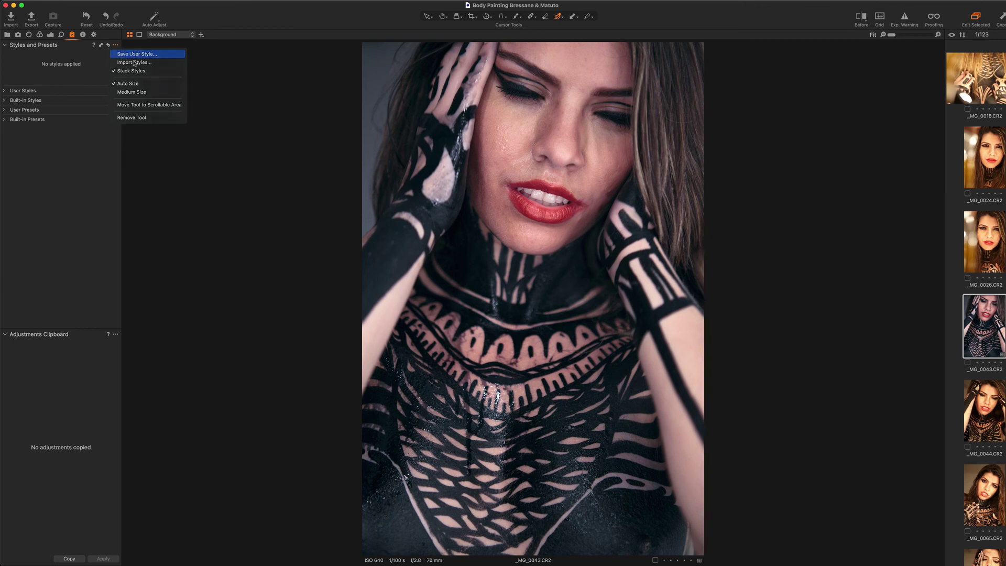
pyautogui.moveTo(180, 70); pyautogui.dragTo(453, 167)
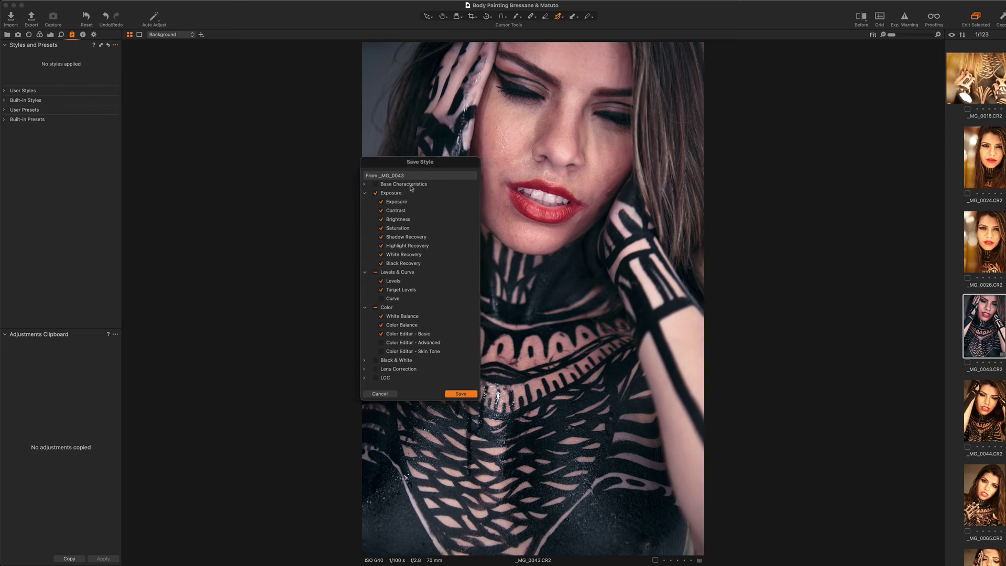
pyautogui.click(382, 202)
pyautogui.click(382, 316)
# - Save the style in the Styles folder under the name Bressane SIL Film Look
pyautogui.press('Return')
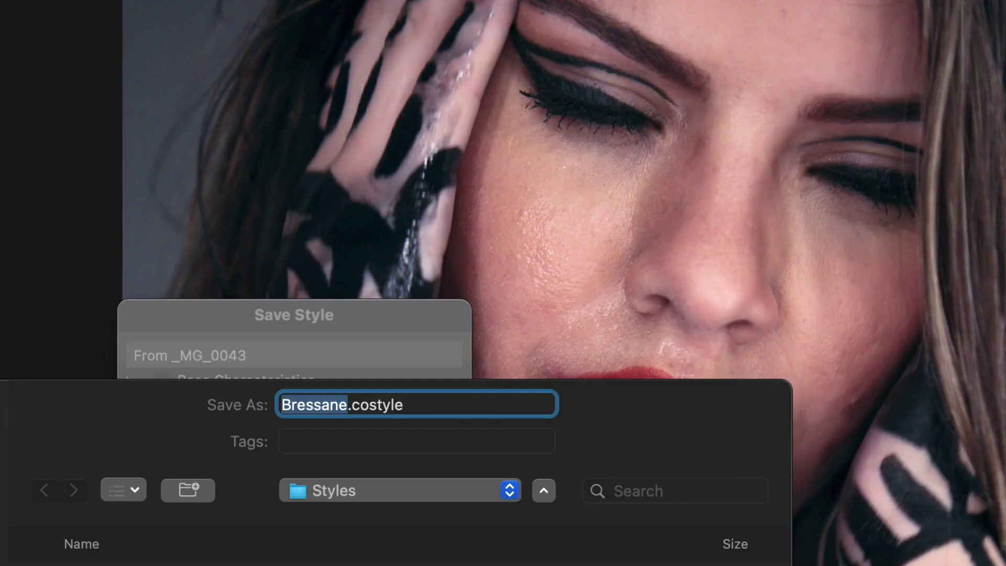
pyautogui.write('Bressane S')
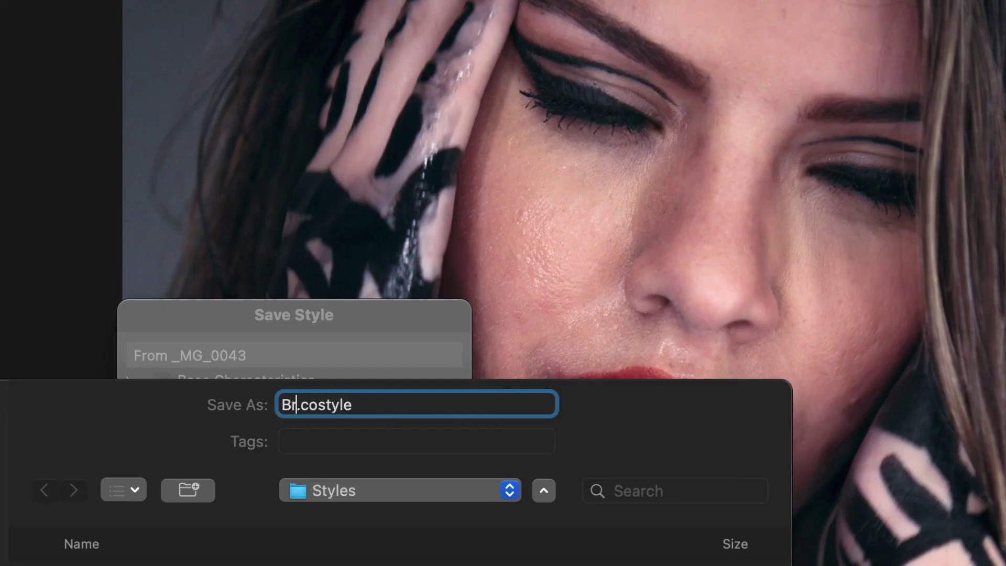
pyautogui.write('IL Fil')
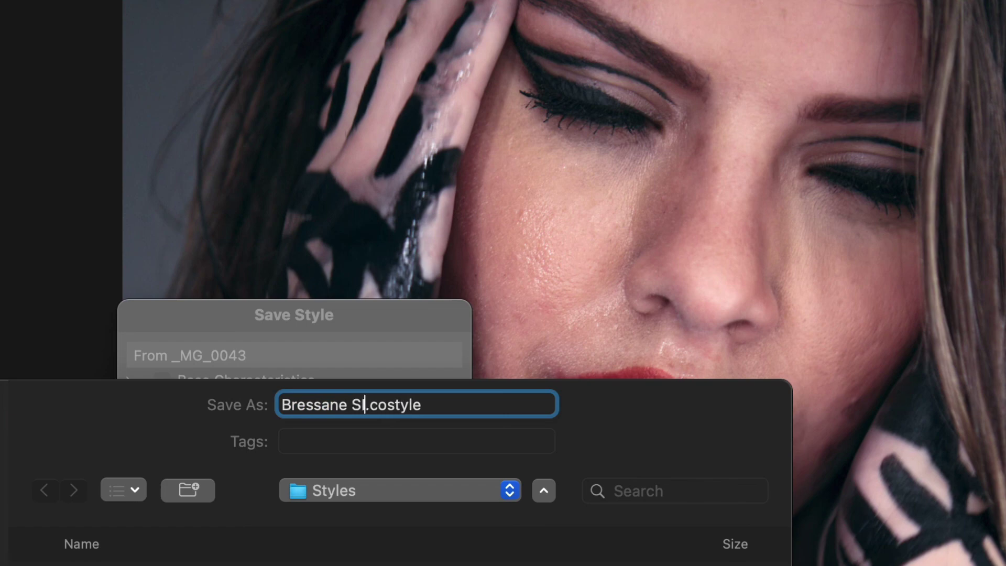
pyautogui.write('m Look')
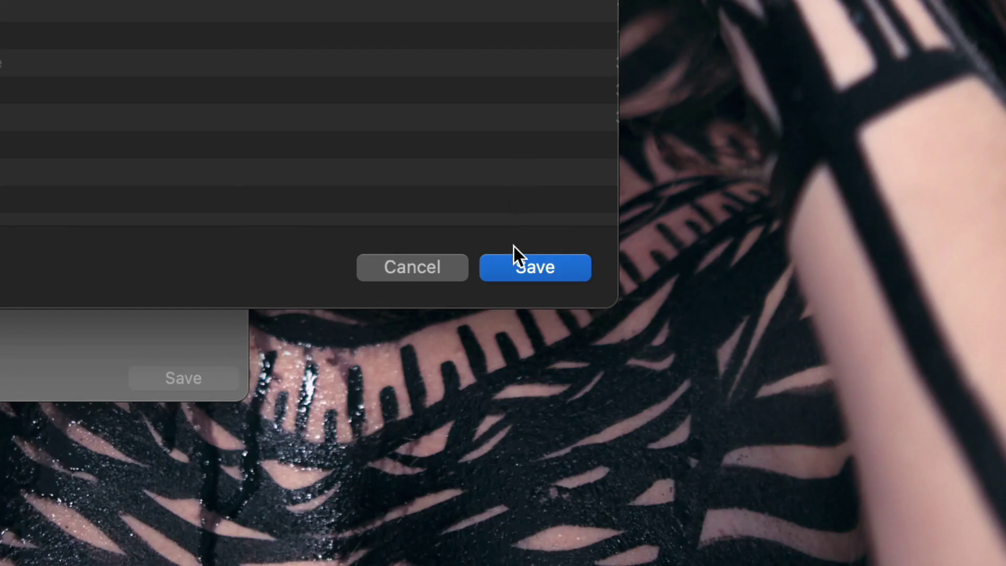
pyautogui.click(523, 265)
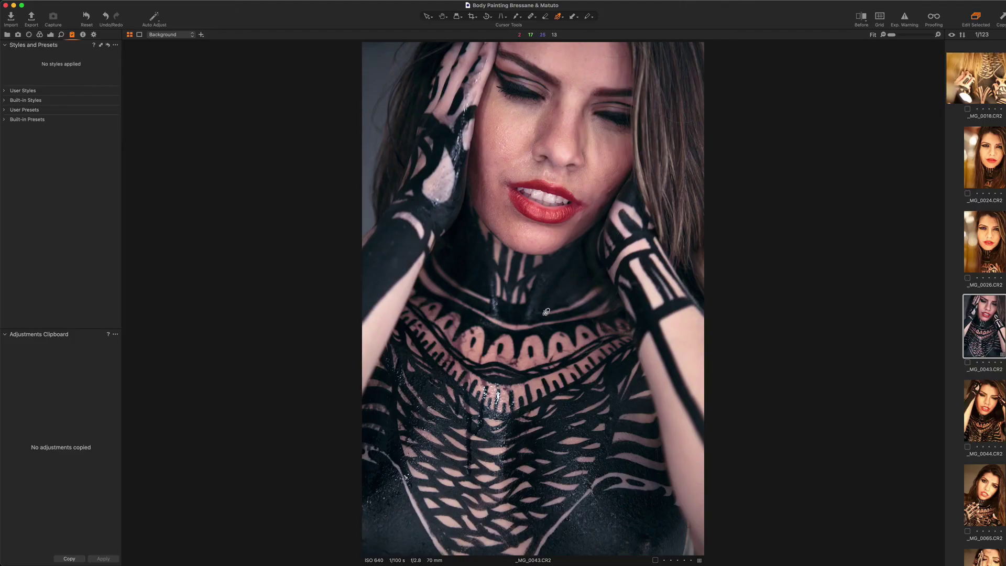